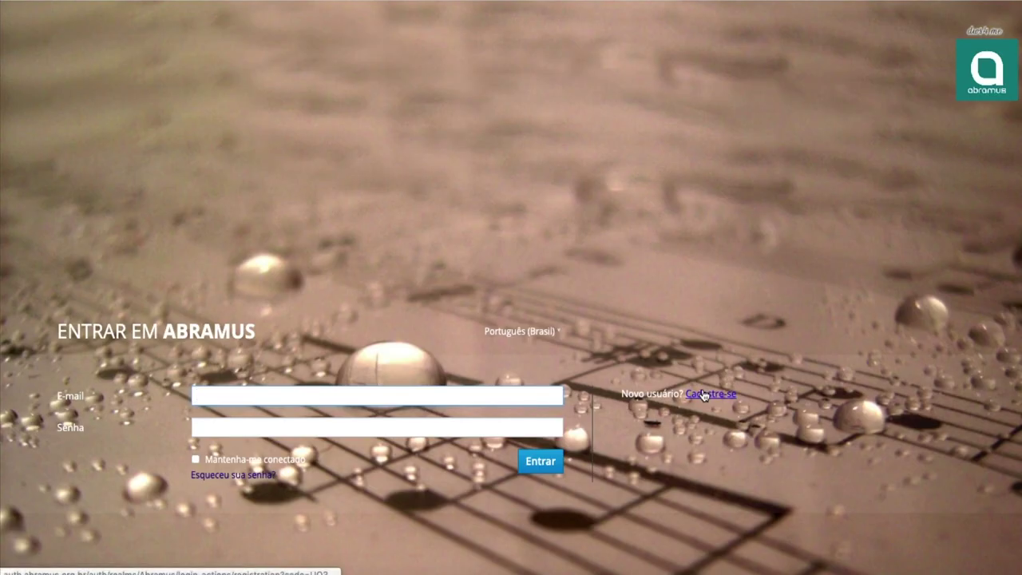
# - Sign in to Portal Abramus with the account e-mail and password
pyautogui.click(222, 479)
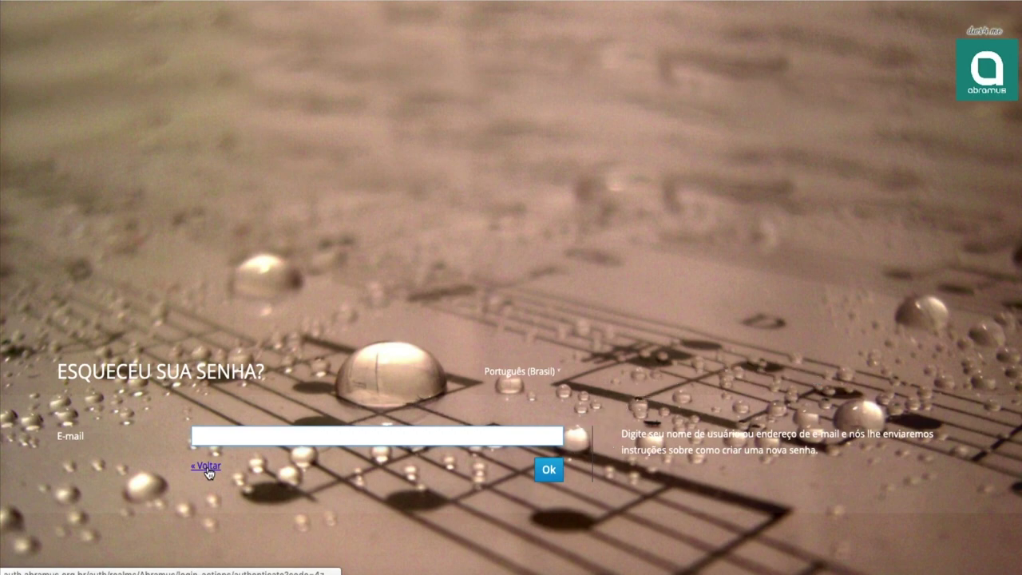
pyautogui.click(206, 466)
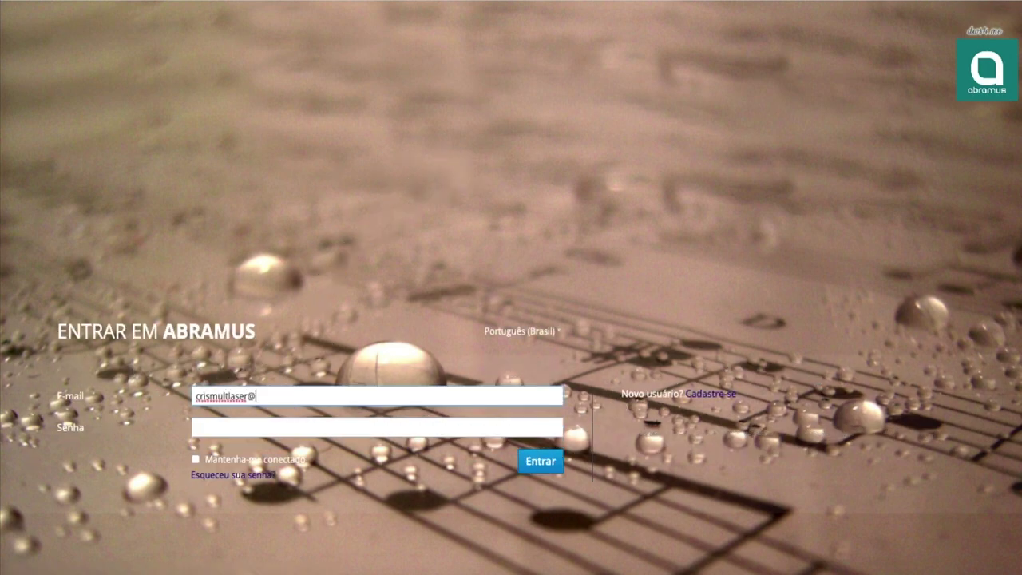
pyautogui.press('Tab')
pyautogui.write('••••••••')
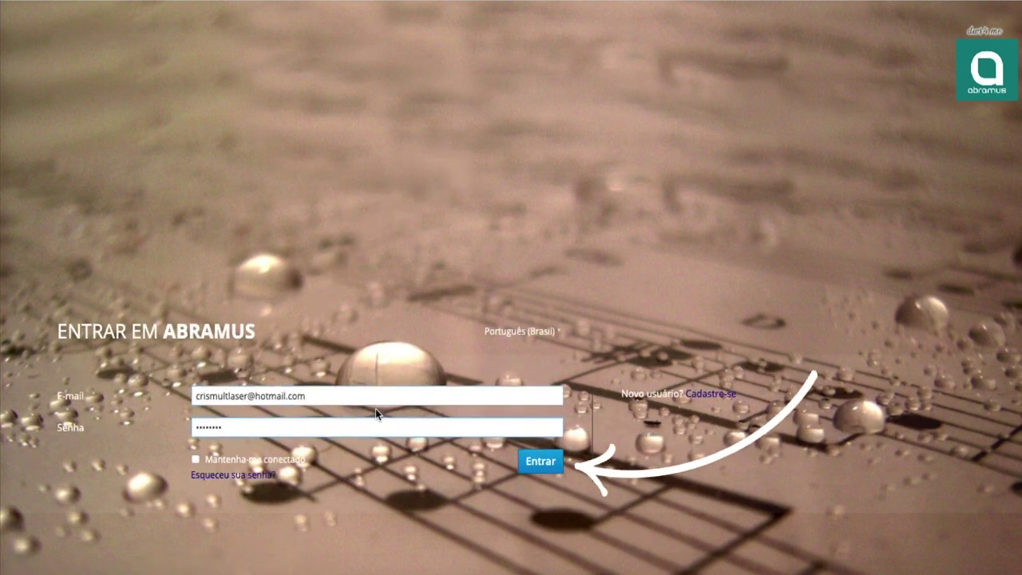
pyautogui.click(530, 460)
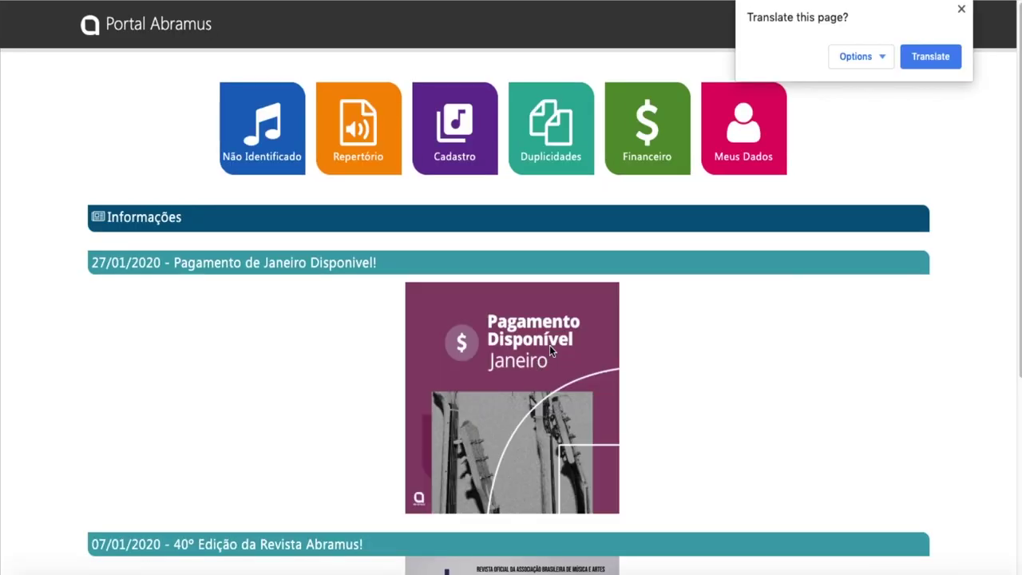
# - Start a new work registration from the Cadastro Online area
pyautogui.click(451, 163)
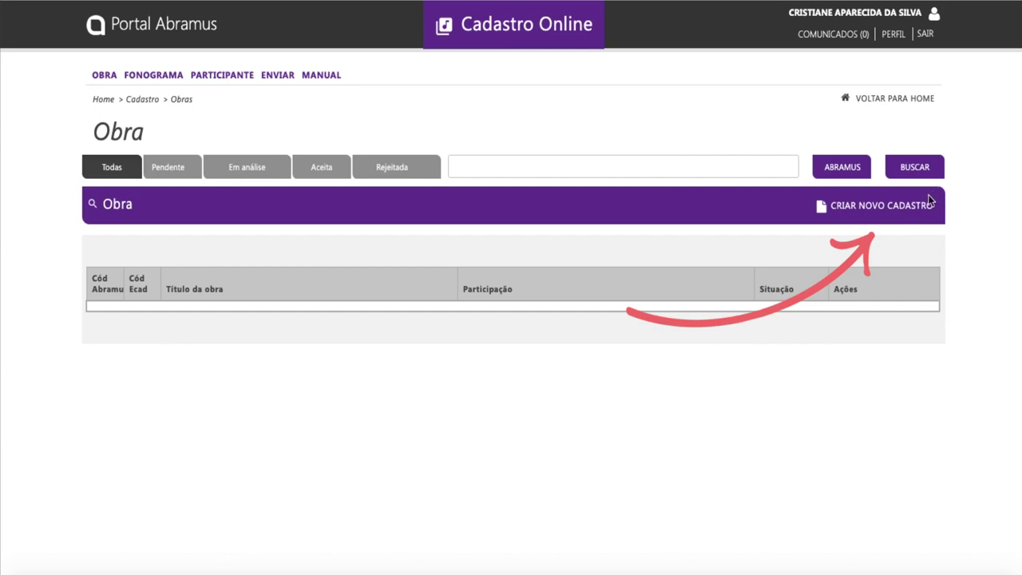
pyautogui.click(921, 208)
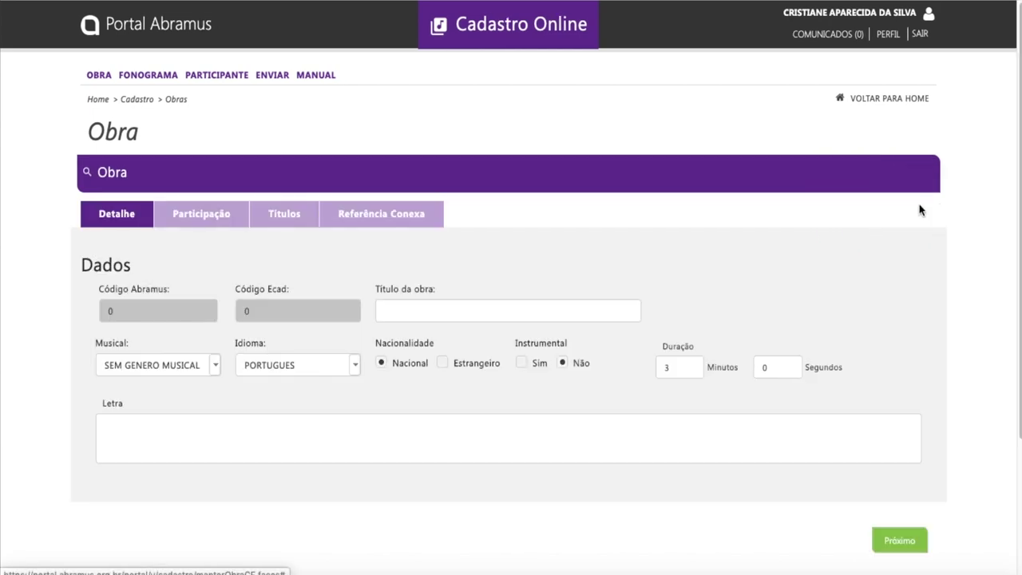
# - Enter the title 'primeiro de mar…' with genre ROCK POP, keeping language PORTUGUES
pyautogui.click(501, 314)
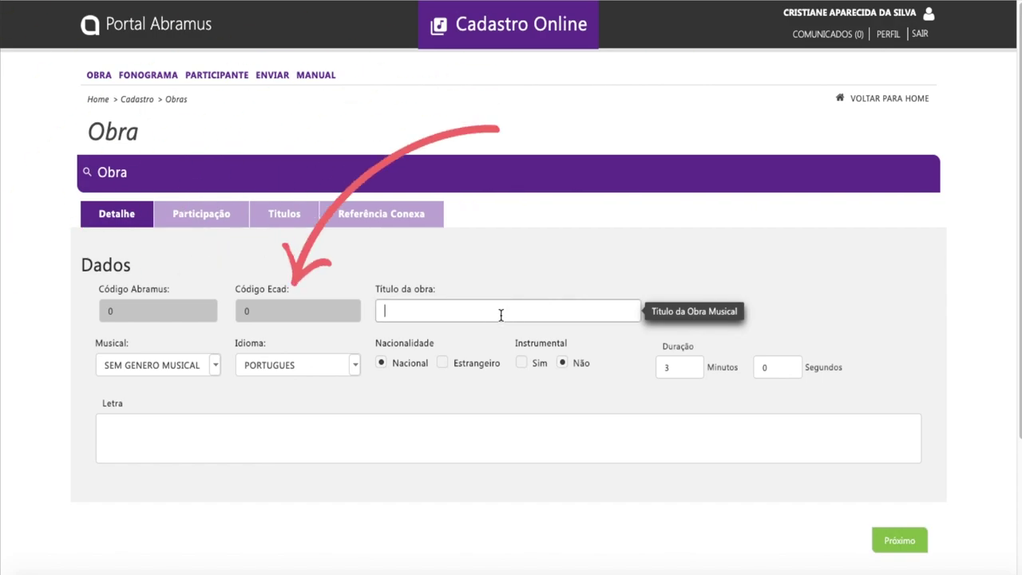
pyautogui.write('primeiro de marco')
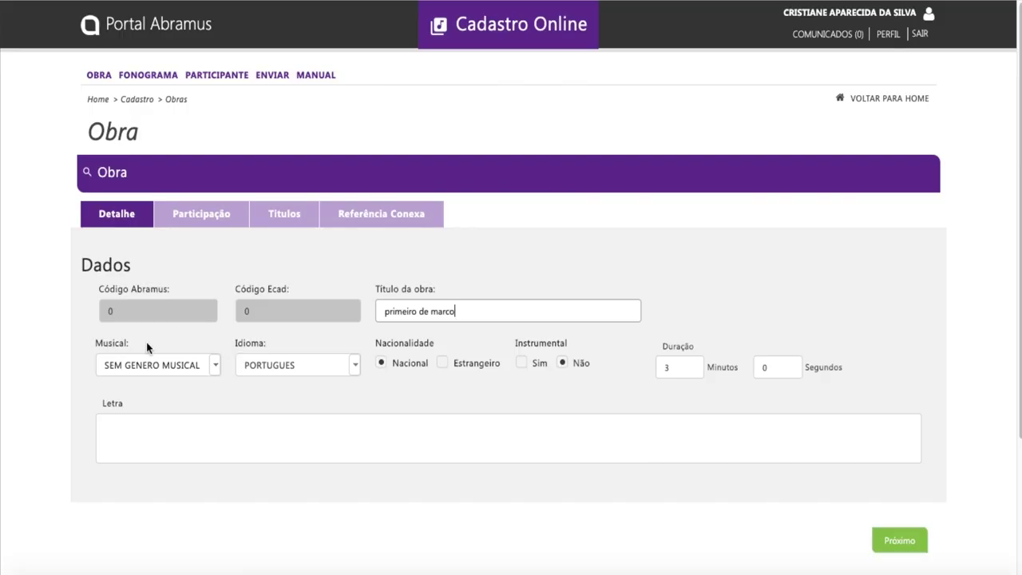
pyautogui.click(216, 365)
pyautogui.click(140, 386)
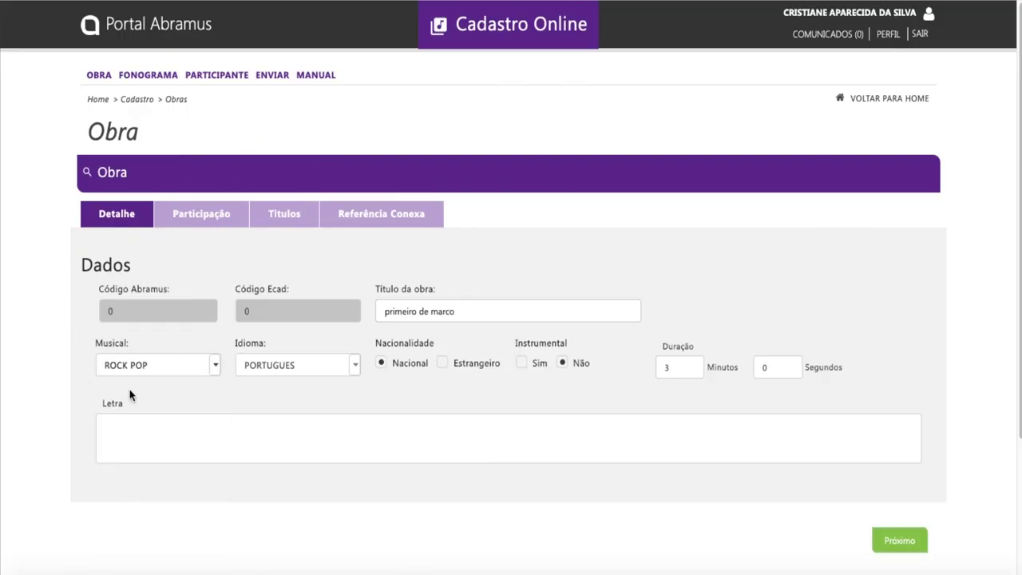
pyautogui.click(352, 365)
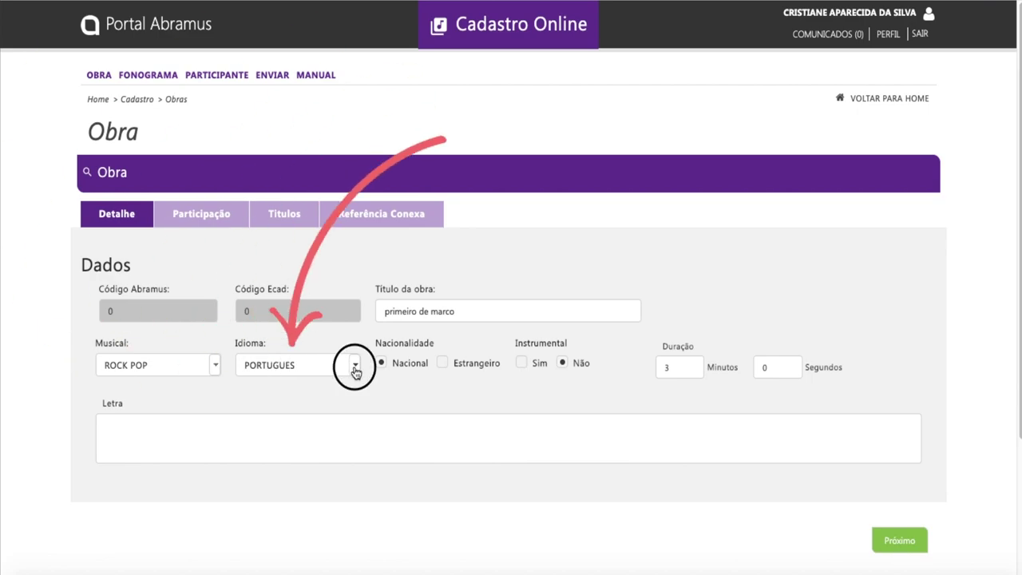
pyautogui.click(342, 371)
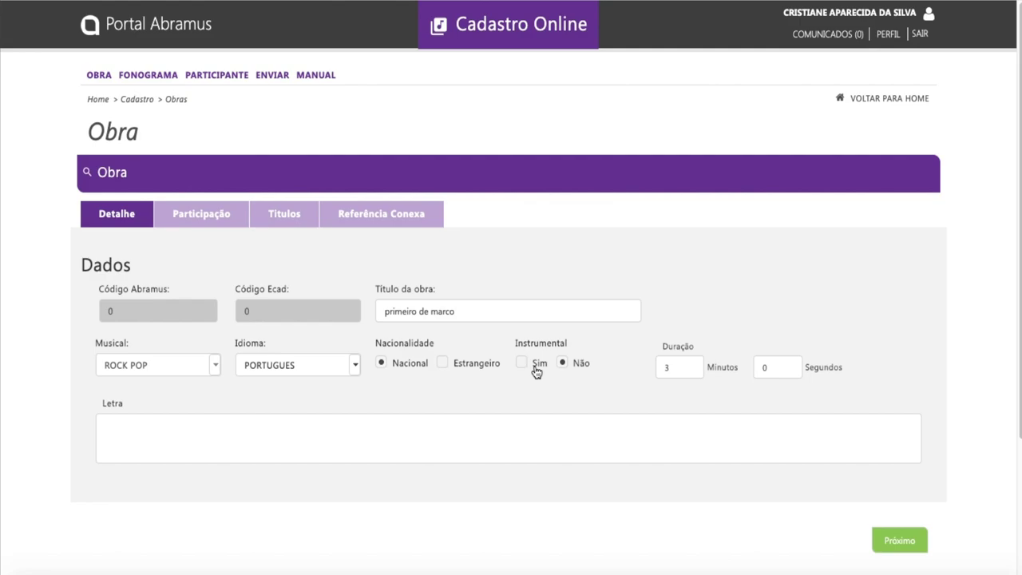
# - Add placeholder lyrics, set the duration to 1 minute, and continue to Participação
pyautogui.write('xxxx')
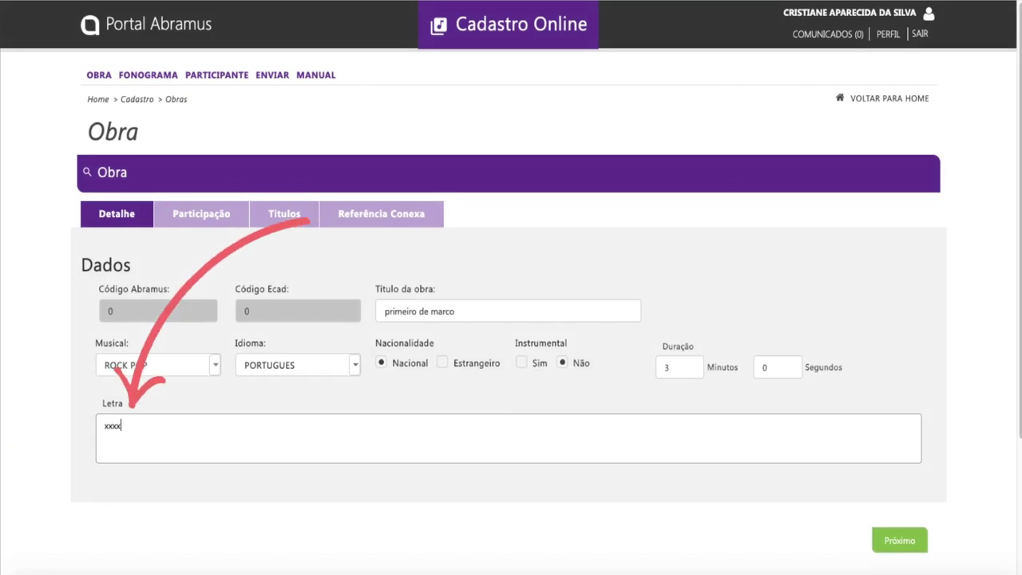
pyautogui.write('xxxxxx')
pyautogui.click(682, 369)
pyautogui.press('BackSpace')
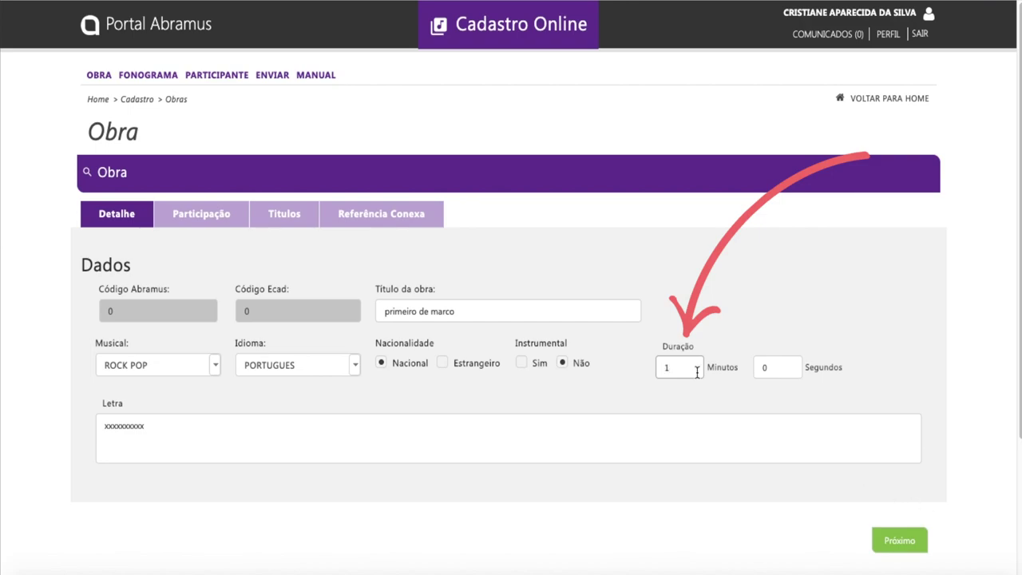
pyautogui.write('1')
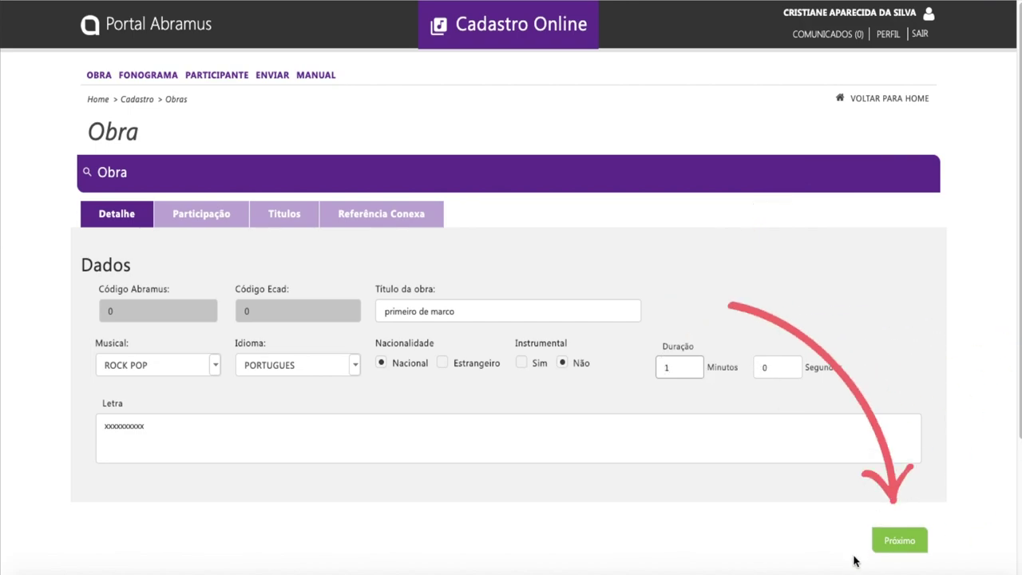
pyautogui.click(894, 545)
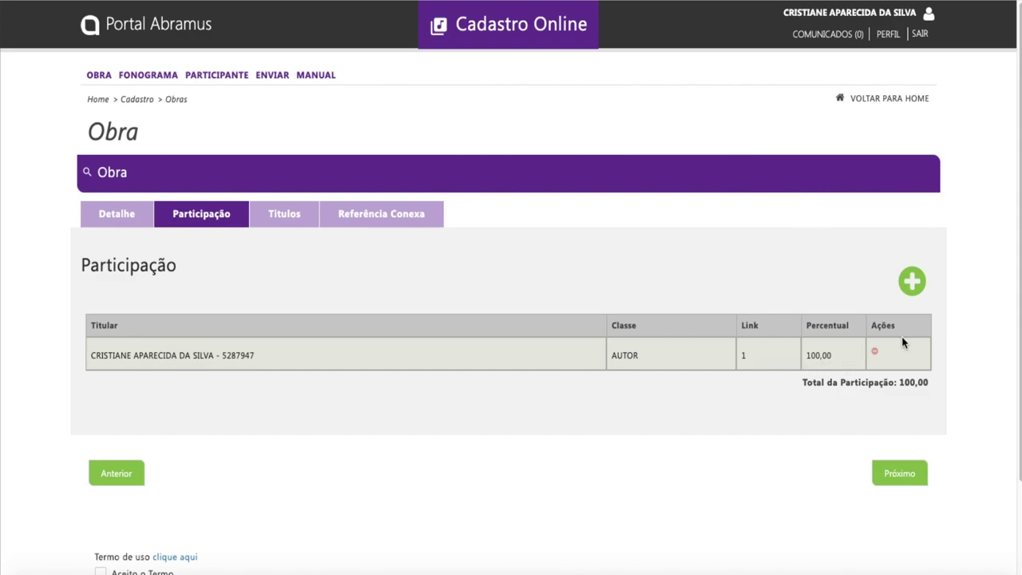
# - Open a blank new-participant entry on the Participação step
pyautogui.click(912, 282)
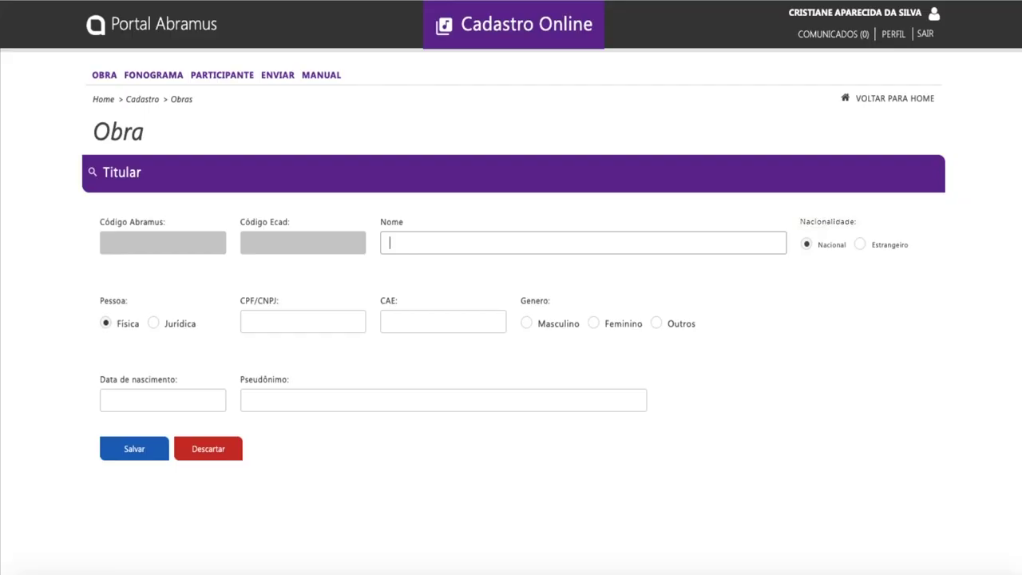
# - Enter 'autor teste video' as the new holder's name in the Titular form
pyautogui.write('autor teste video')
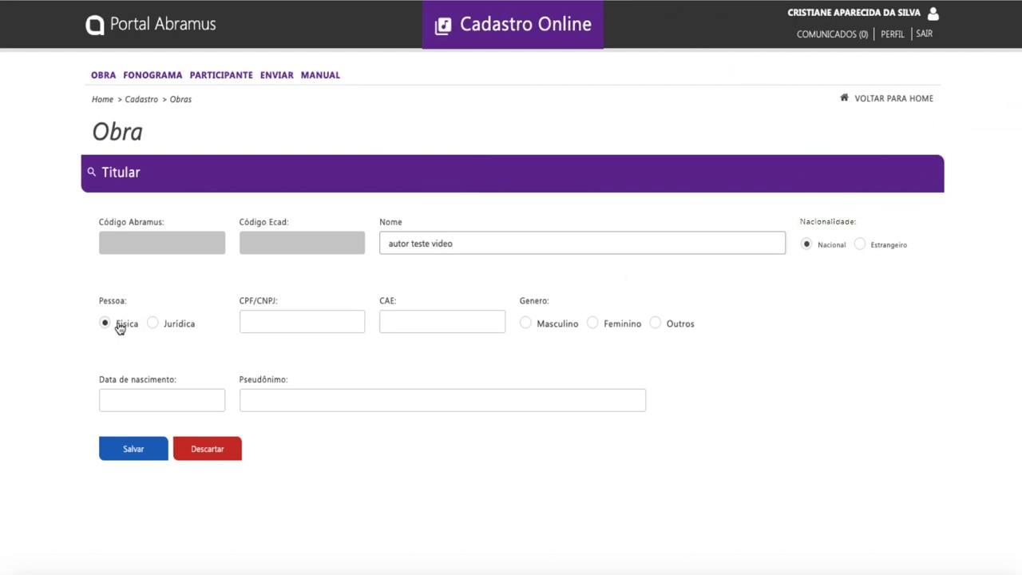
# - Fill in the holder's CPF and pseudonym 'autor teste video', then save the Titular
pyautogui.click(253, 325)
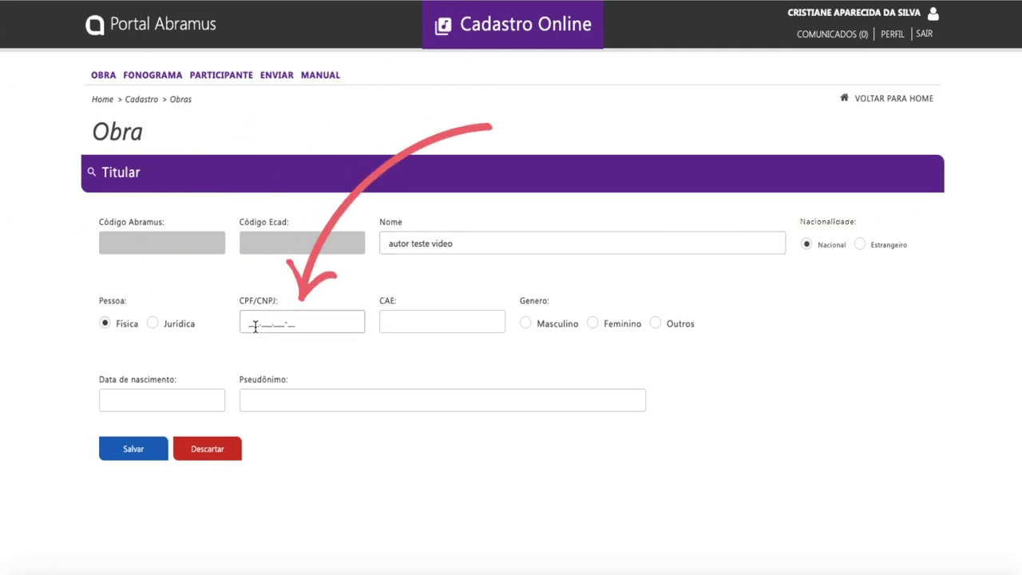
pyautogui.write('000')
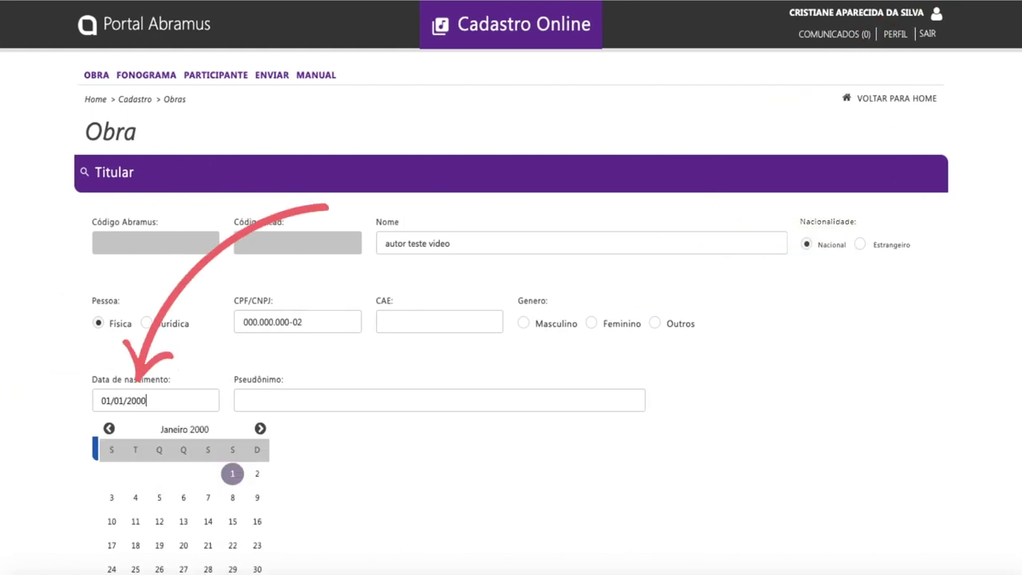
pyautogui.click(285, 402)
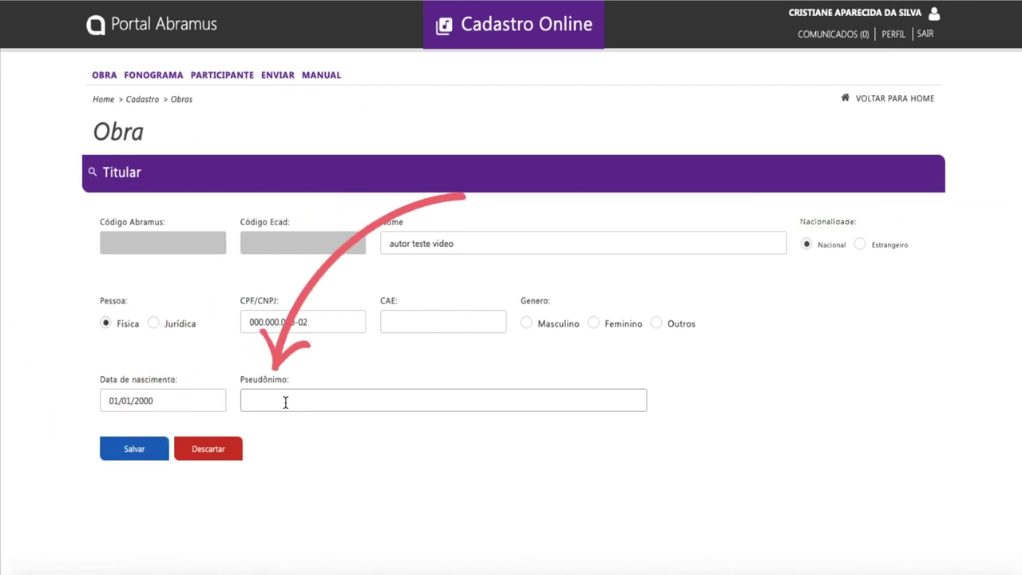
pyautogui.write('au')
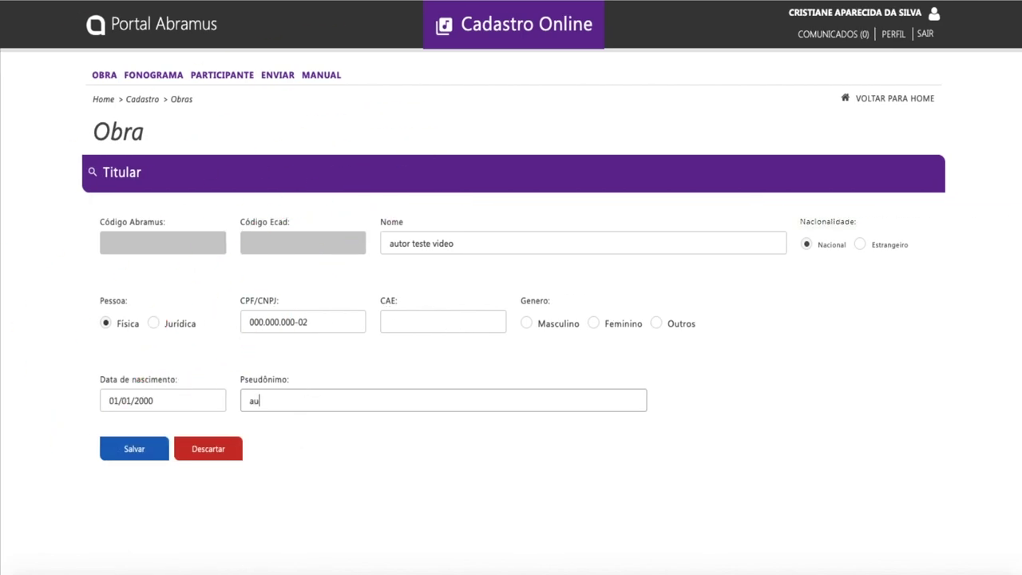
pyautogui.write('tor teste video')
pyautogui.click(134, 452)
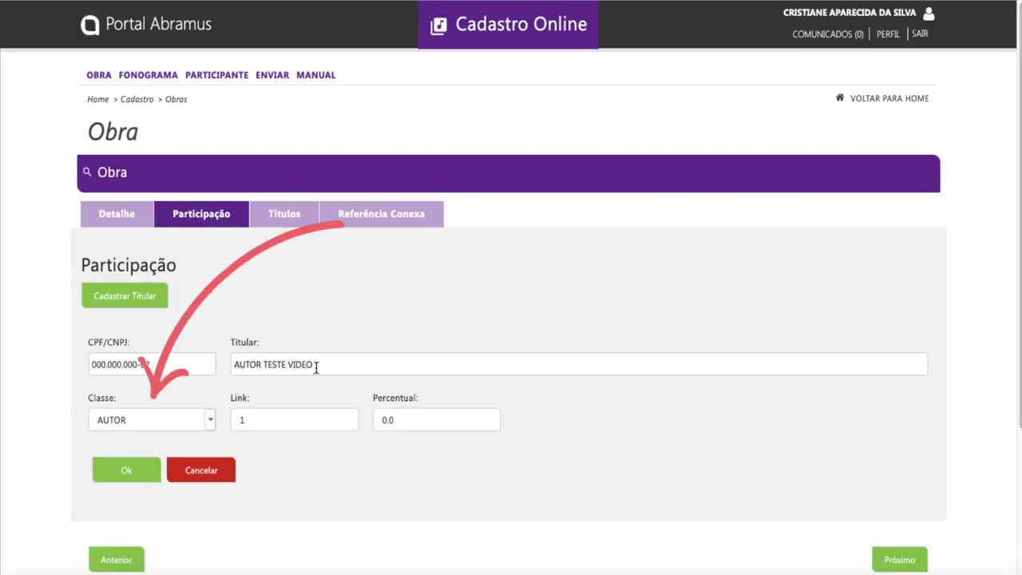
# - Add AUTOR TESTE VIDEO as COMPOSITOR/AUTOR with link 3 and a 10 percent share
pyautogui.click(211, 420)
pyautogui.click(148, 528)
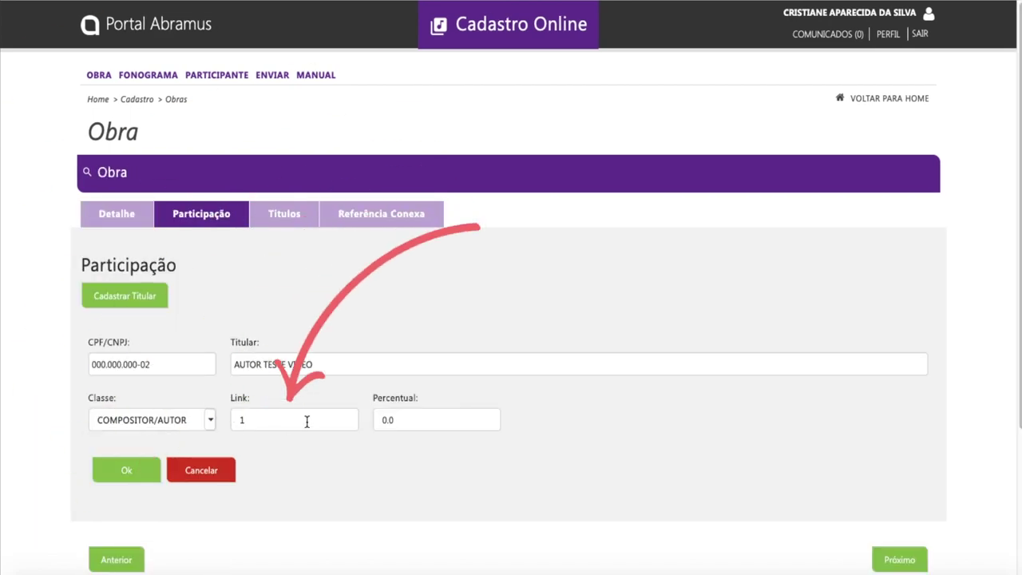
pyautogui.click(296, 425)
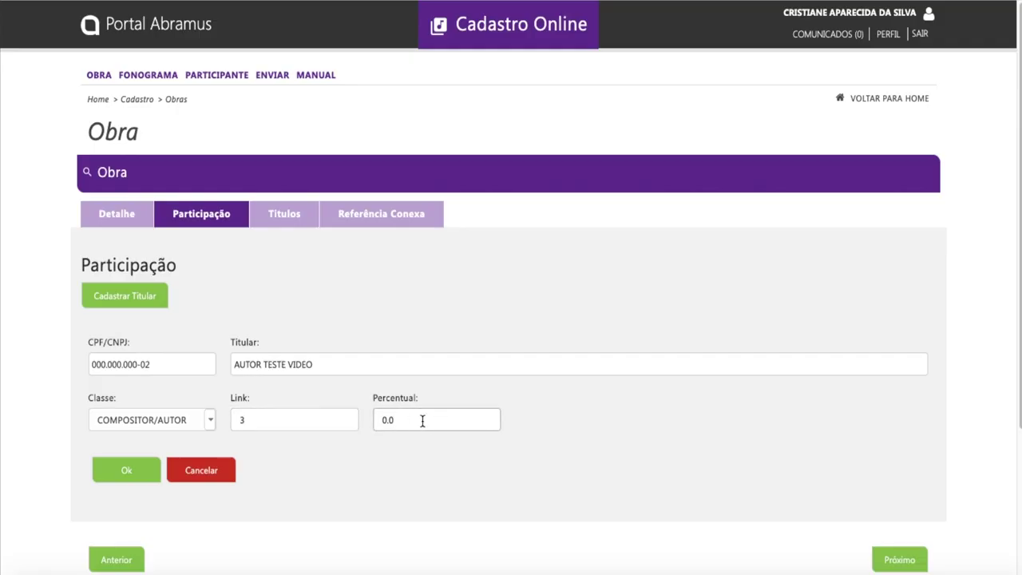
pyautogui.press('BackSpace')
pyautogui.write('10')
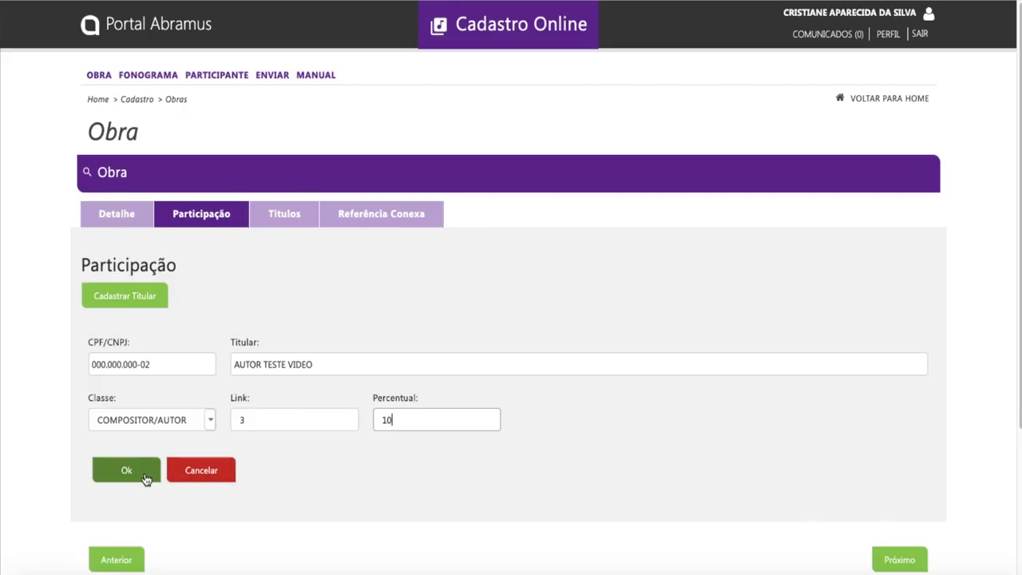
pyautogui.click(125, 476)
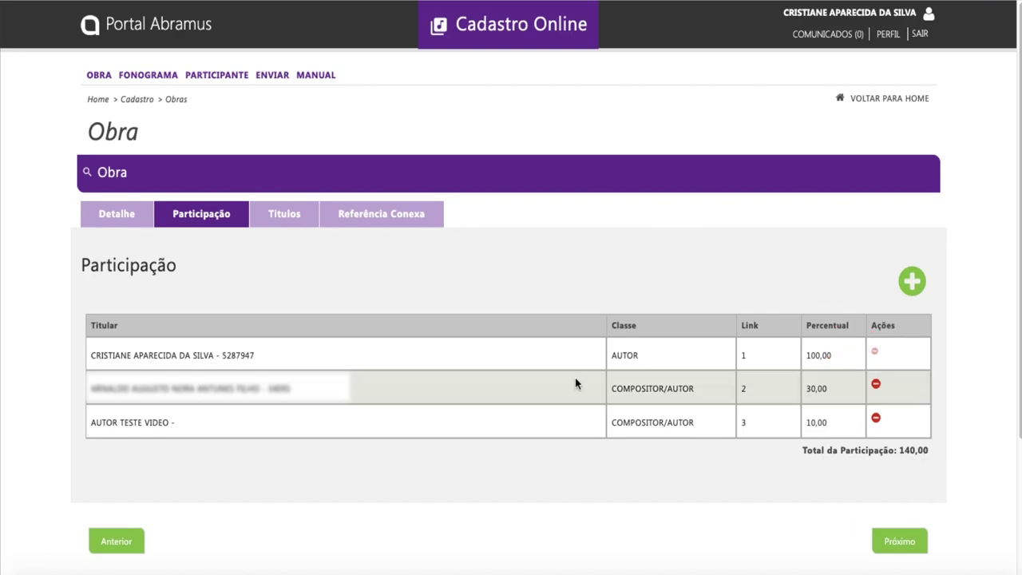
# - Search the Titular list for another participant by name
pyautogui.click(149, 362)
pyautogui.click(251, 363)
pyautogui.write('a')
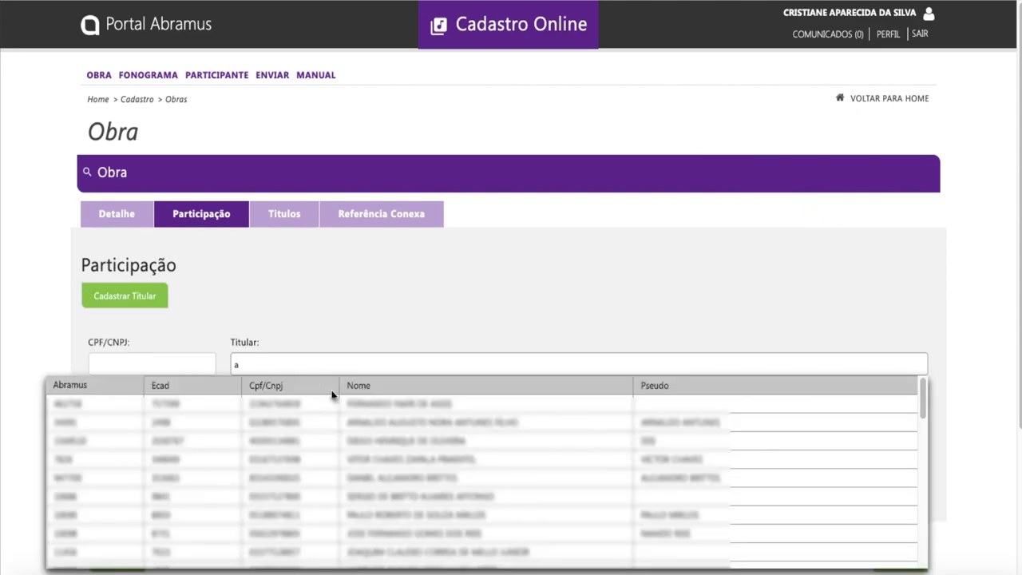
pyautogui.click(379, 425)
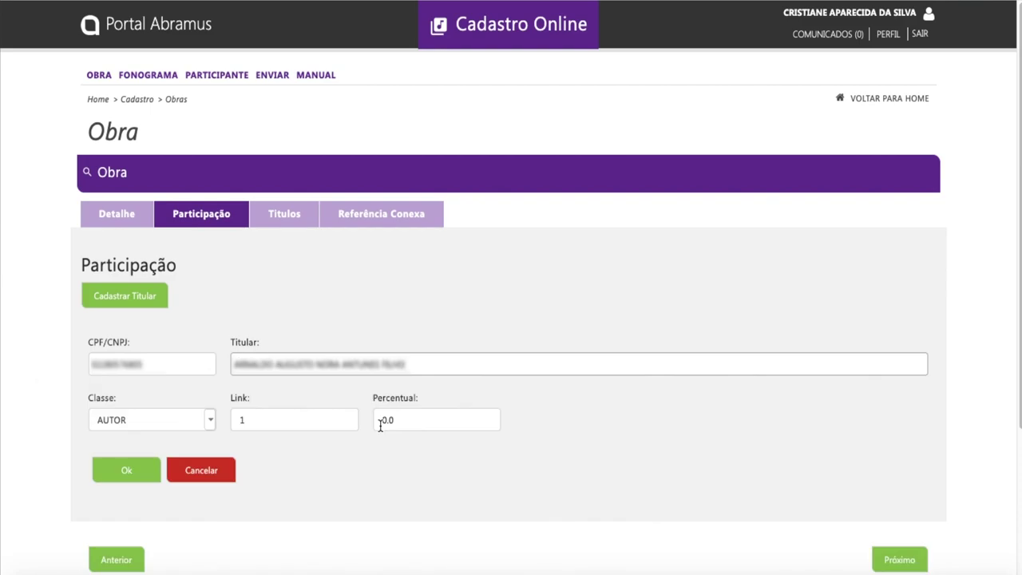
pyautogui.click(424, 364)
pyautogui.press('BackSpace')
pyautogui.press('BackSpace')
pyautogui.press('BackSpace')
pyautogui.press('BackSpace')
pyautogui.press('BackSpace')
pyautogui.press('BackSpace')
pyautogui.press('BackSpace')
pyautogui.press('BackSpace')
pyautogui.press('BackSpace')
pyautogui.press('BackSpace')
pyautogui.press('BackSpace')
pyautogui.press('BackSpace')
pyautogui.press('BackSpace')
pyautogui.press('BackSpace')
pyautogui.press('BackSpace')
pyautogui.press('BackSpace')
pyautogui.press('BackSpace')
pyautogui.press('BackSpace')
pyautogui.press('BackSpace')
pyautogui.press('BackSpace')
pyautogui.press('BackSpace')
pyautogui.press('BackSpace')
pyautogui.press('BackSpace')
pyautogui.press('BackSpace')
pyautogui.press('BackSpace')
pyautogui.press('BackSpace')
pyautogui.press('BackSpace')
pyautogui.press('BackSpace')
pyautogui.press('BackSpace')
pyautogui.press('BackSpace')
pyautogui.press('BackSpace')
pyautogui.press('BackSpace')
pyautogui.press('BackSpace')
pyautogui.write('rna')
pyautogui.press('BackSpace')
pyautogui.press('BackSpace')
pyautogui.press('BackSpace')
pyautogui.write('rnaldo')
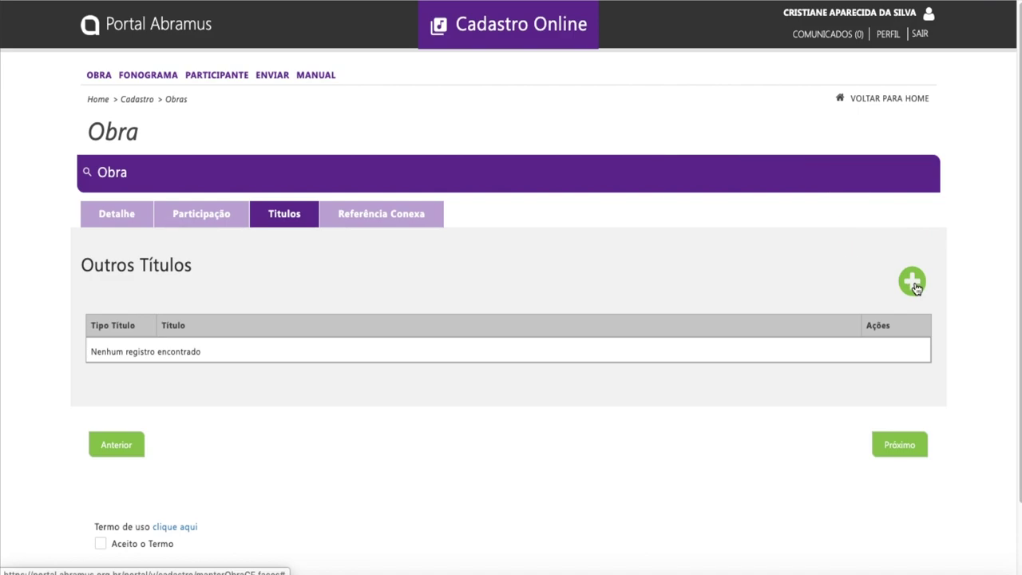
# - Record Formal alternate titles '01/03' and '1 de marco', then advance to Referência Conexa
pyautogui.click(915, 287)
pyautogui.click(495, 320)
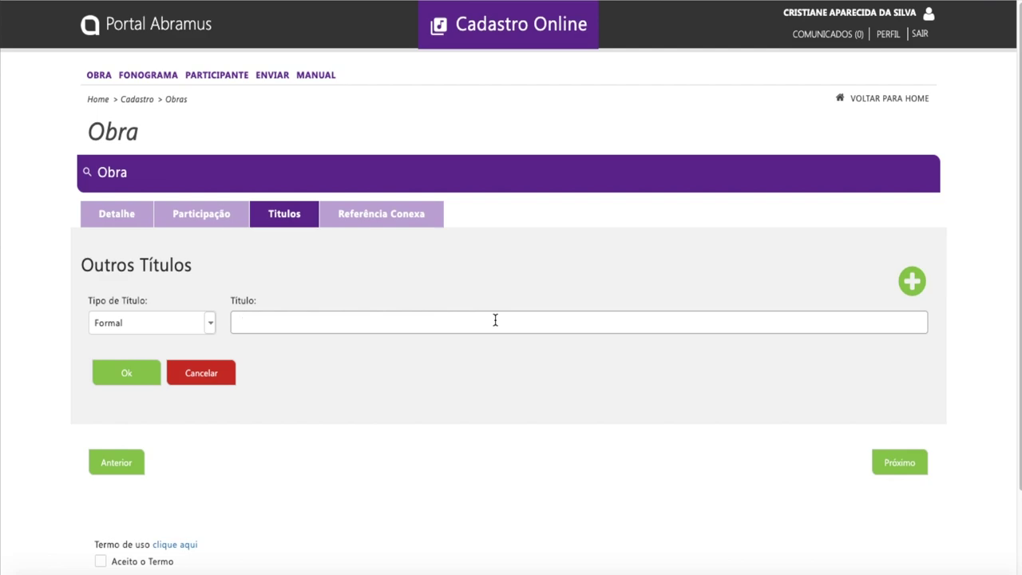
pyautogui.write('0')
pyautogui.click(133, 370)
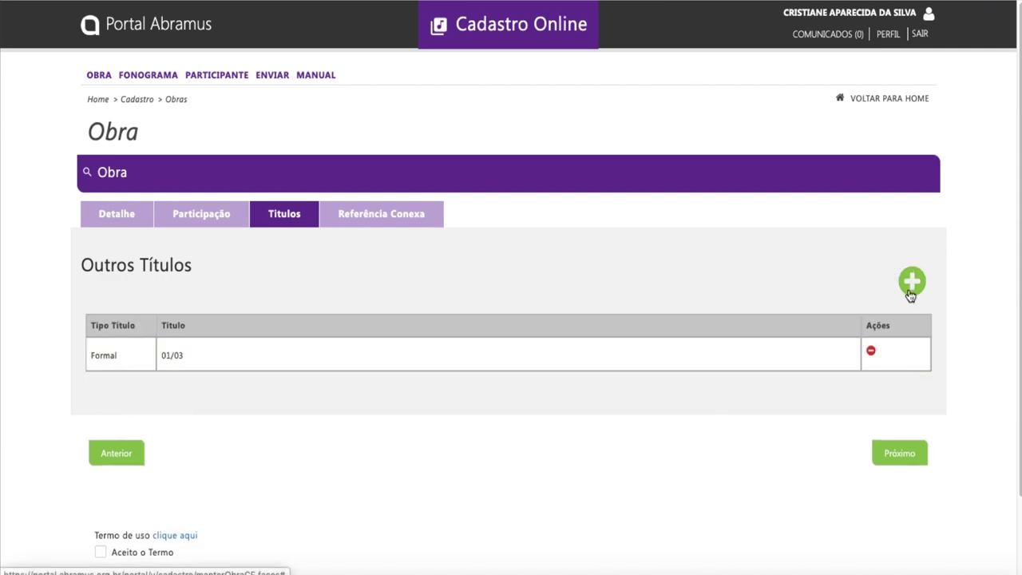
pyautogui.click(912, 280)
pyautogui.click(566, 322)
pyautogui.write('1 de marco')
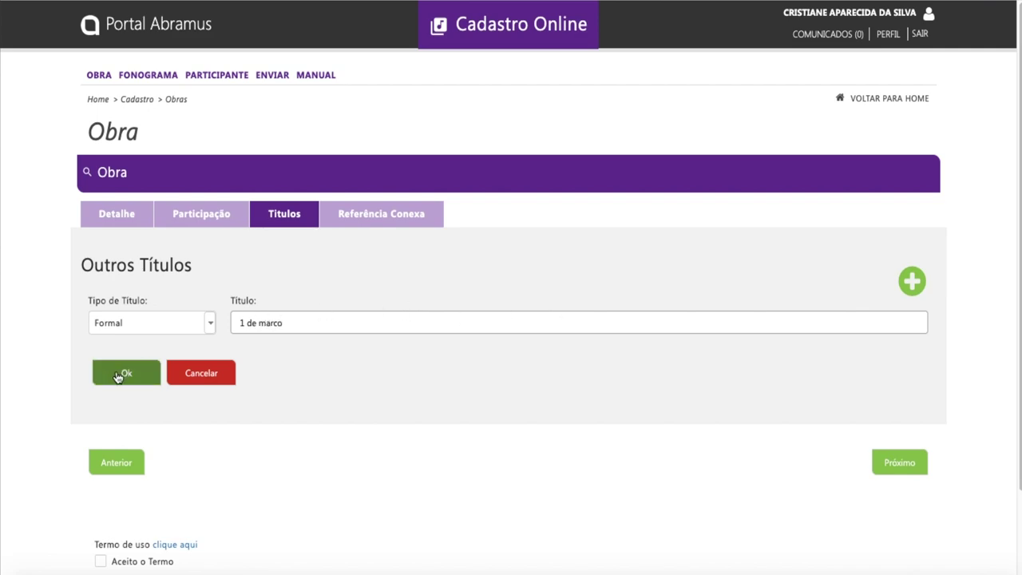
pyautogui.click(118, 376)
pyautogui.click(899, 463)
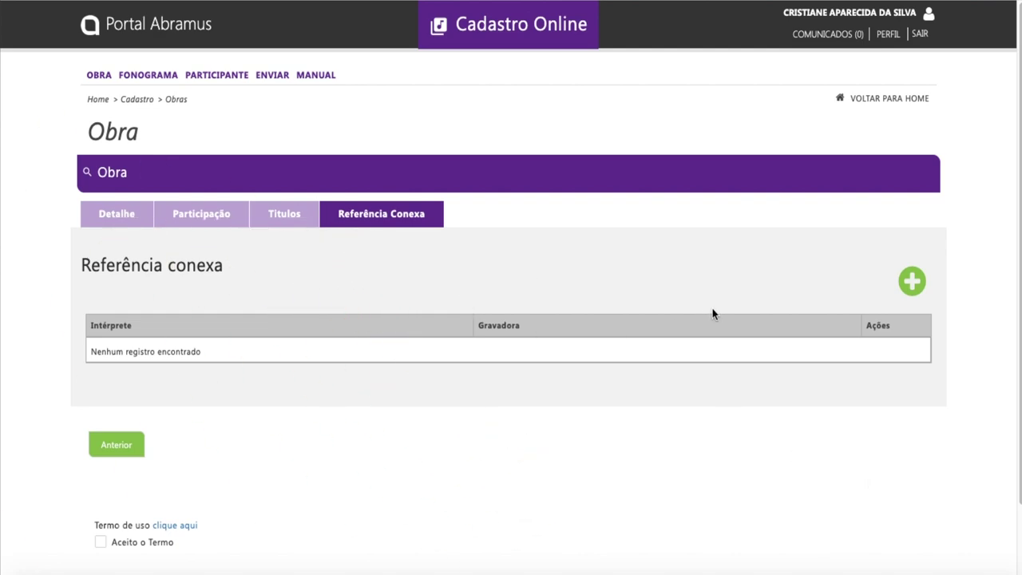
# - Add the performer reference 'interprete referencia' and open the Termo de uso text
pyautogui.click(912, 281)
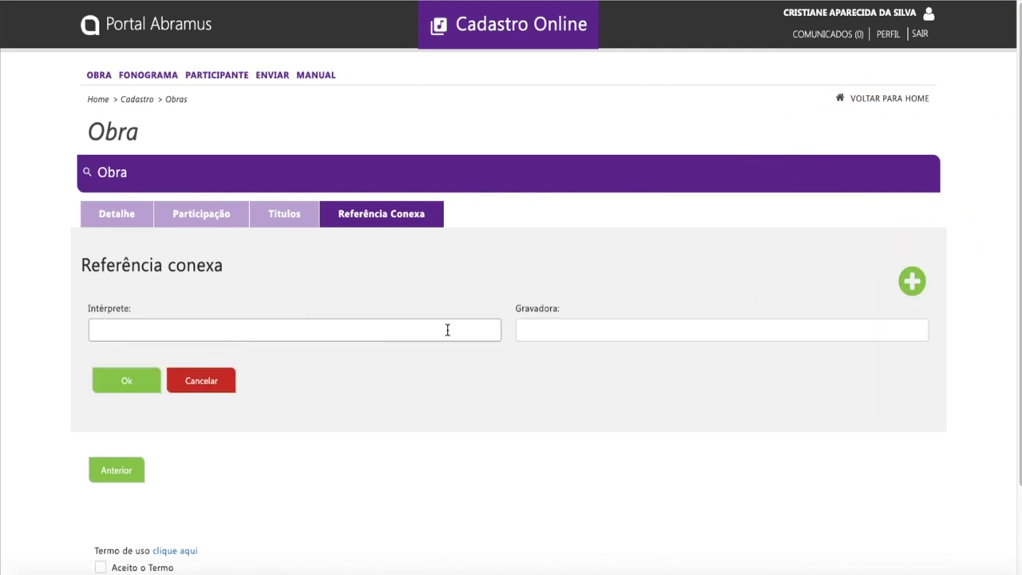
pyautogui.write('interprete referencia')
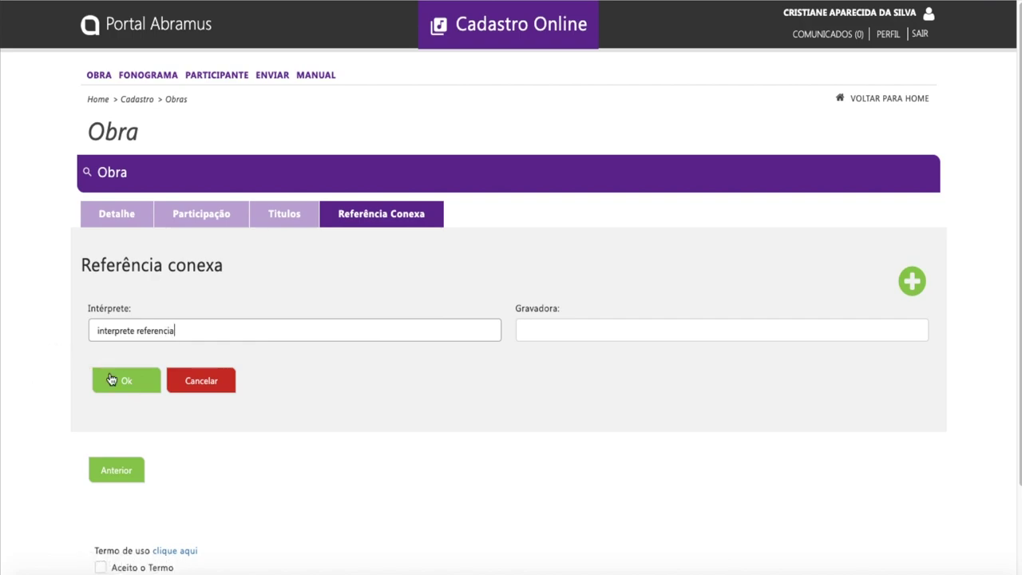
pyautogui.click(125, 387)
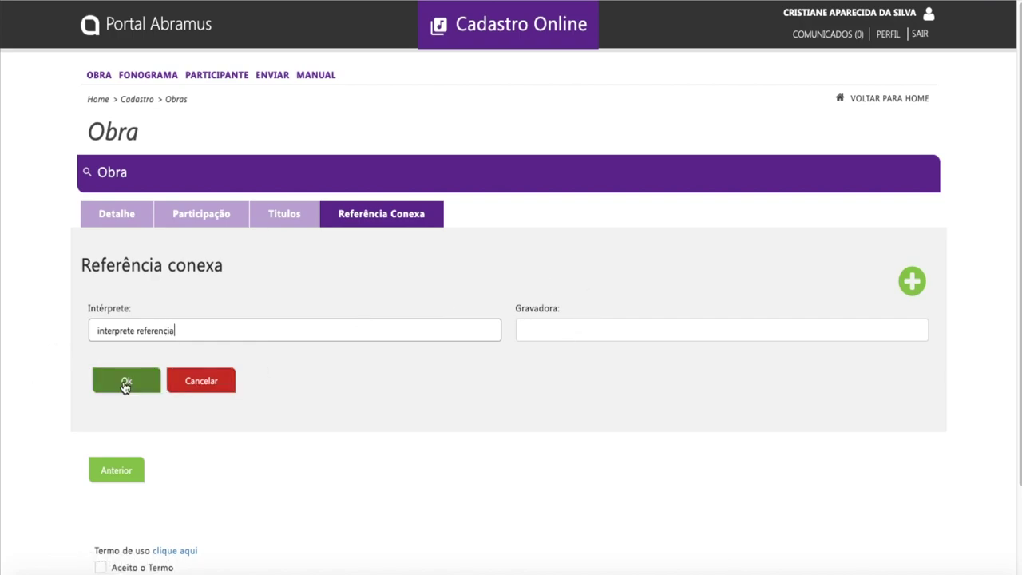
pyautogui.click(126, 386)
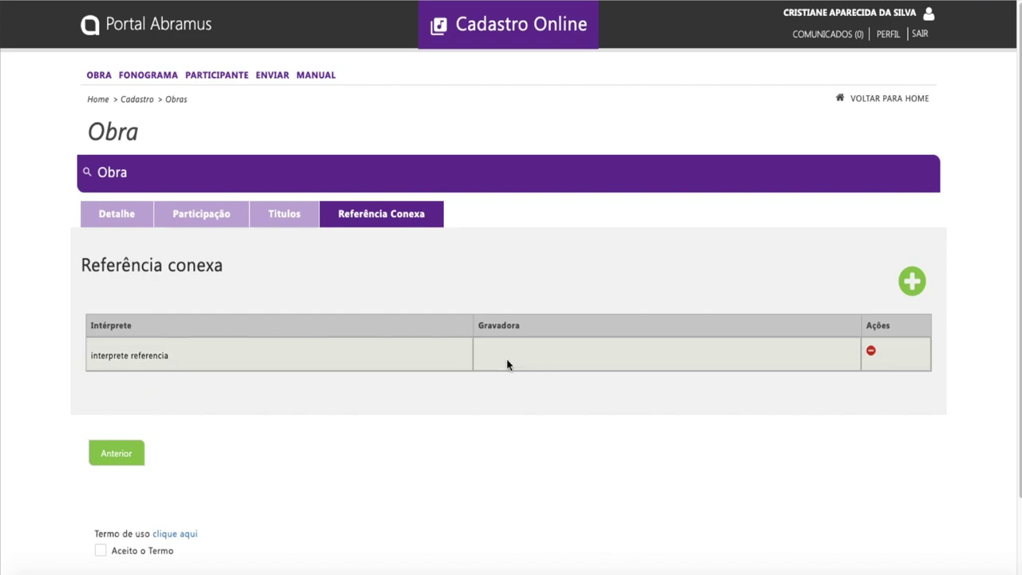
pyautogui.scroll(-1, 319, 415)
pyautogui.click(176, 477)
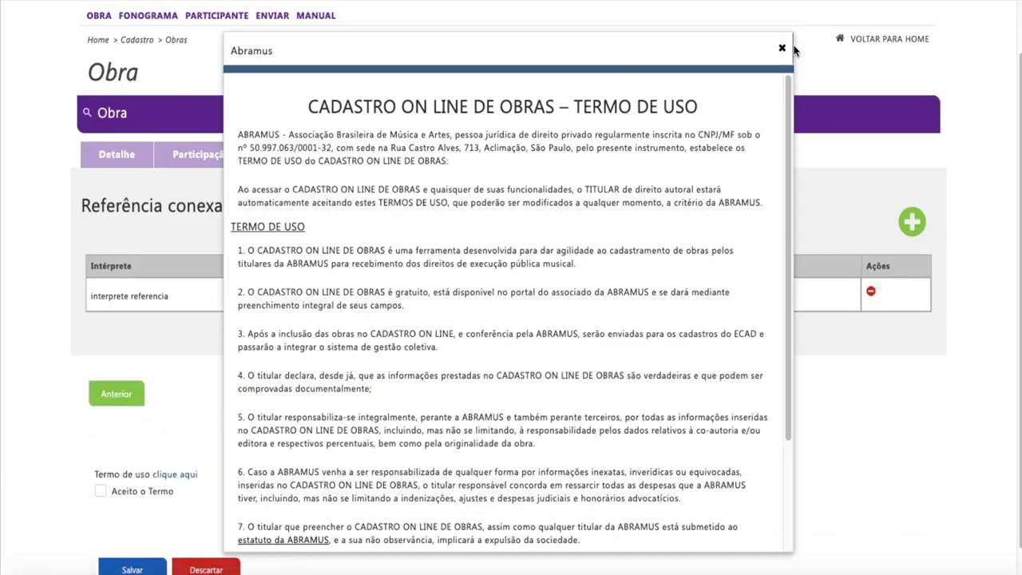
# - Close the terms, save the work, and search the works list for 'primeiro de marco'
pyautogui.click(782, 50)
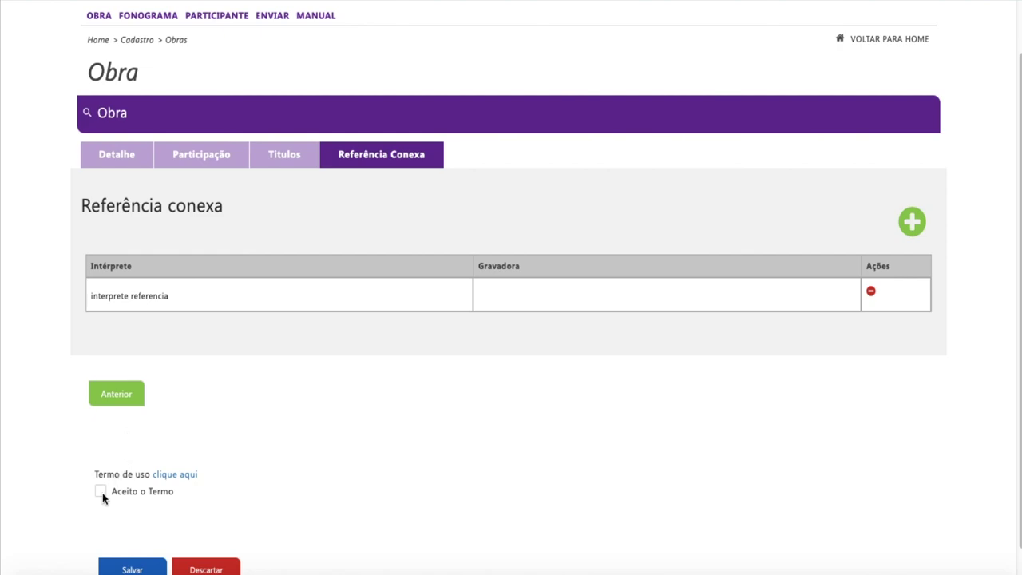
pyautogui.click(122, 568)
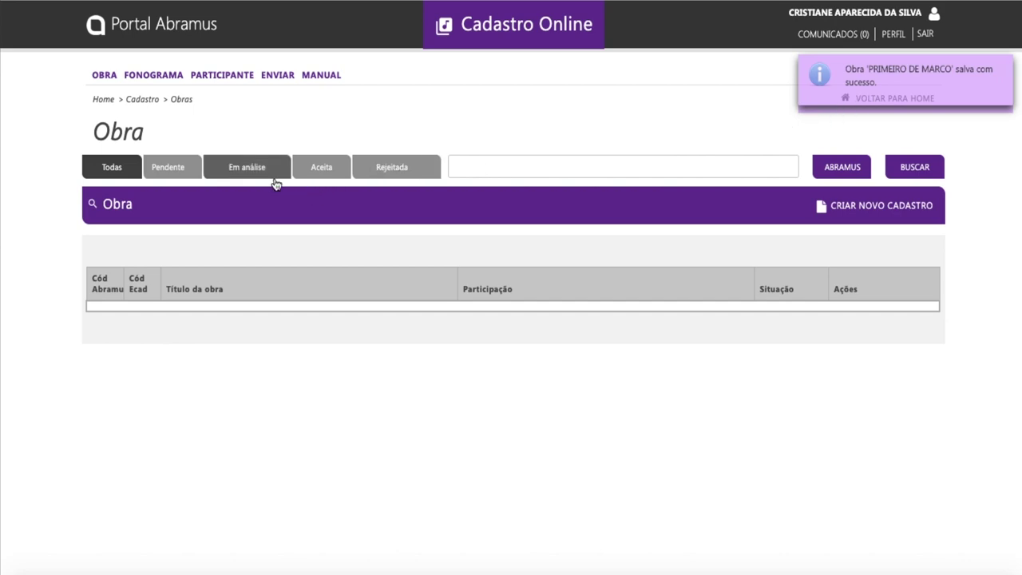
pyautogui.click(492, 167)
pyautogui.write('primeiro de marco')
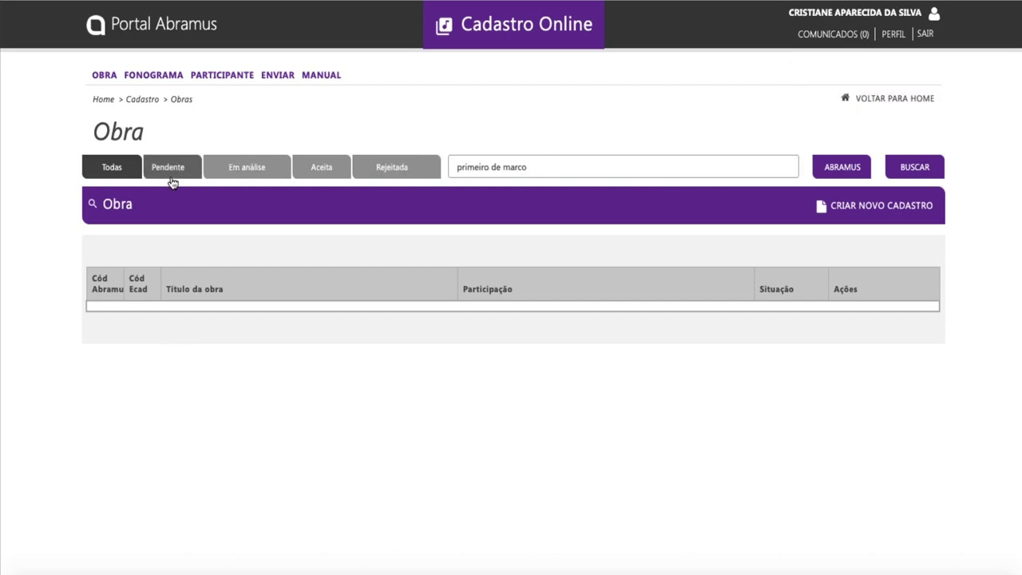